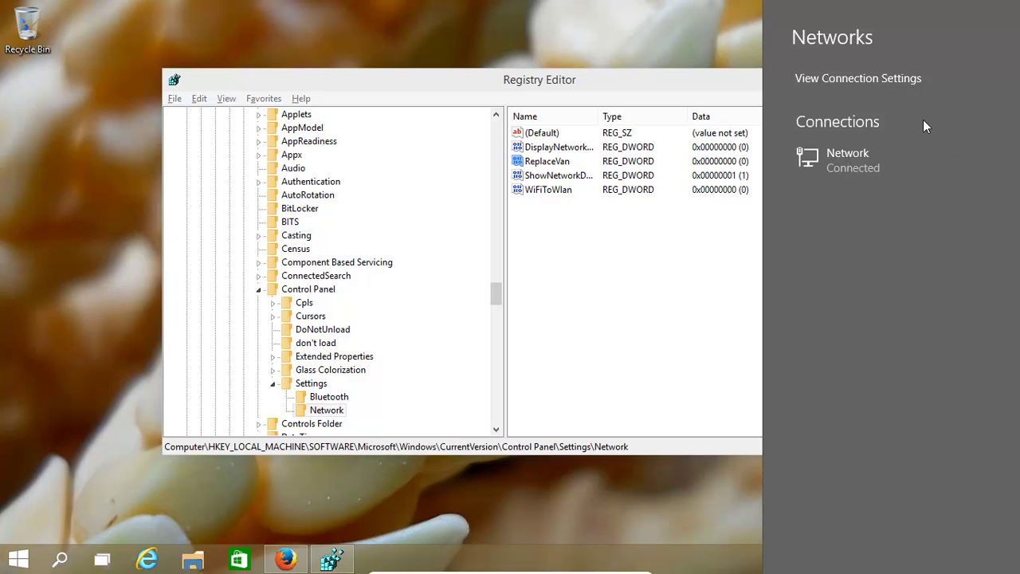
# - Check the connection status in the tray Networks flyout, then dismiss it to reveal Registry Editor
pyautogui.click(658, 514)
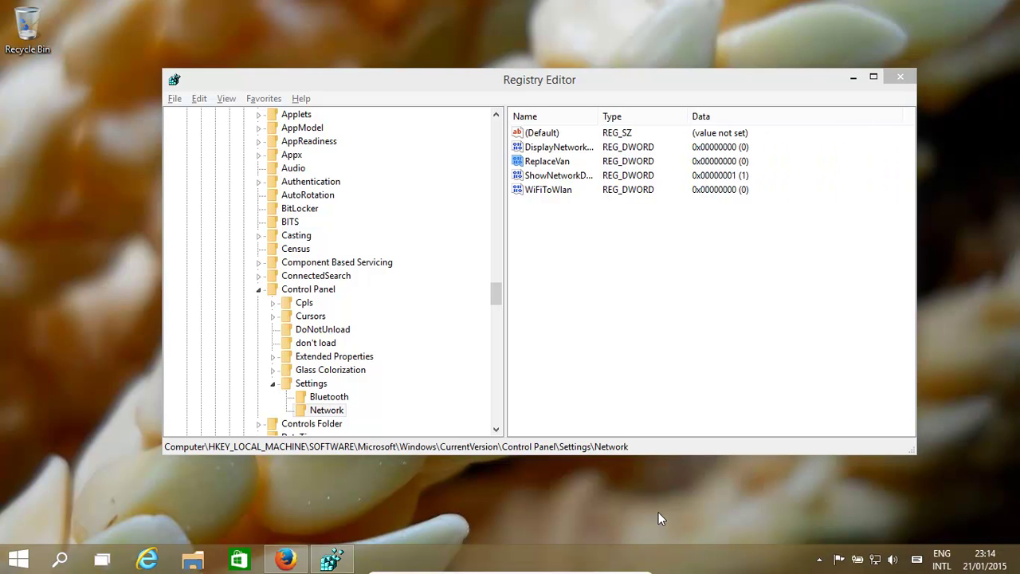
pyautogui.click(874, 560)
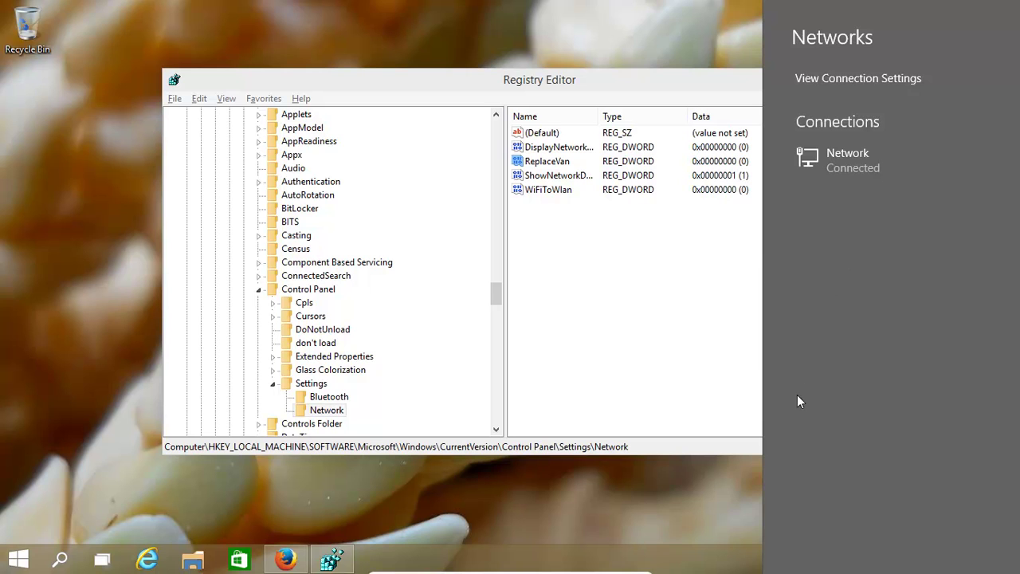
pyautogui.click(712, 490)
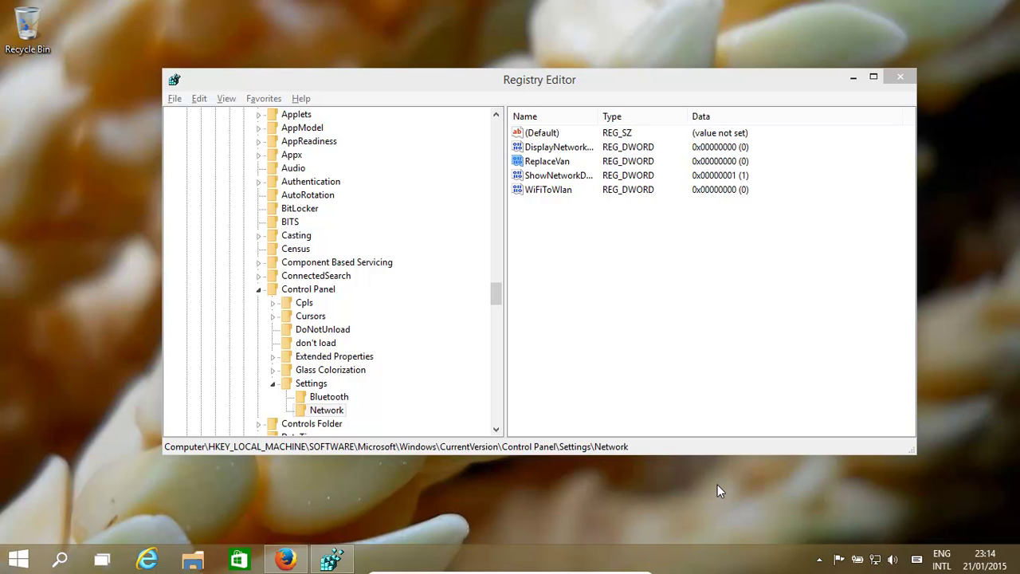
pyautogui.moveTo(497, 294); pyautogui.dragTo(489, 132)
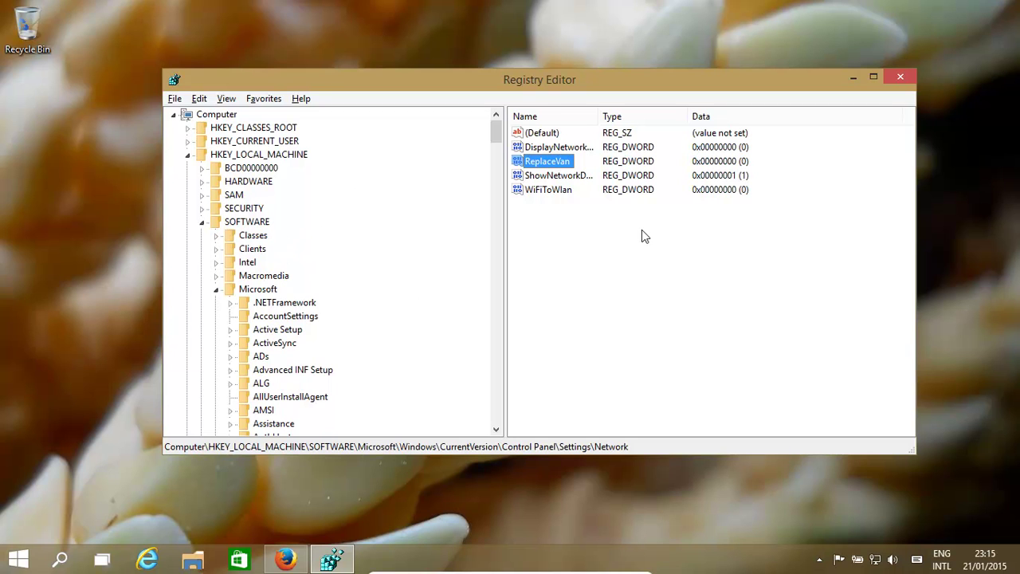
pyautogui.click(23, 561)
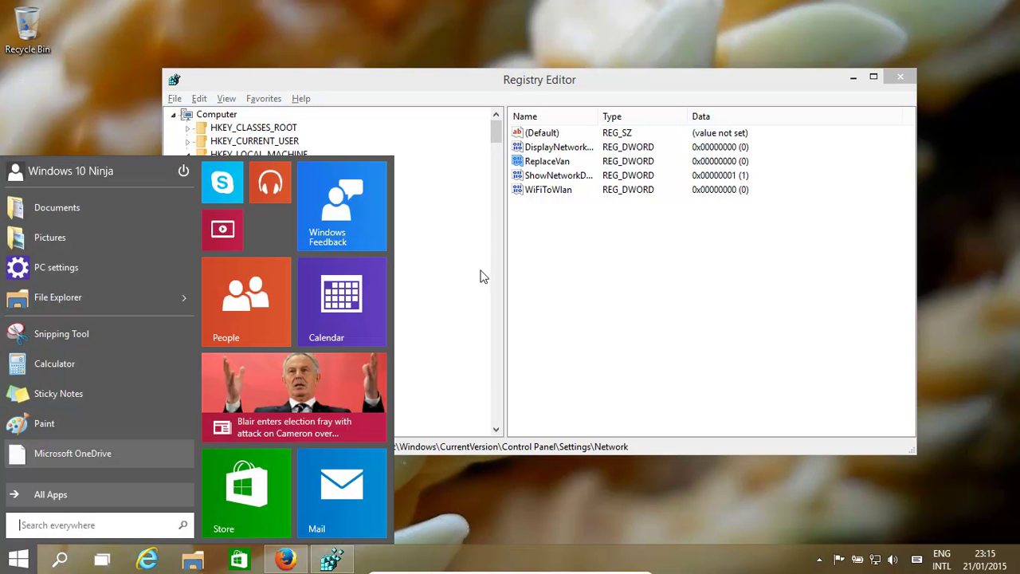
pyautogui.click(481, 490)
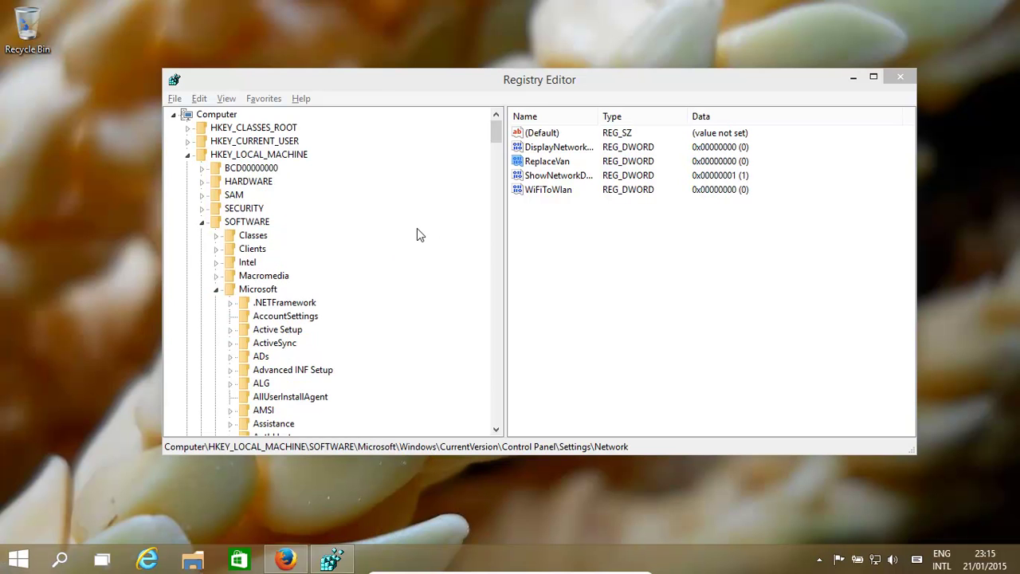
# - Launch regedit from the Run dialog and approve the administrator elevation prompt
pyautogui.press('super+r')
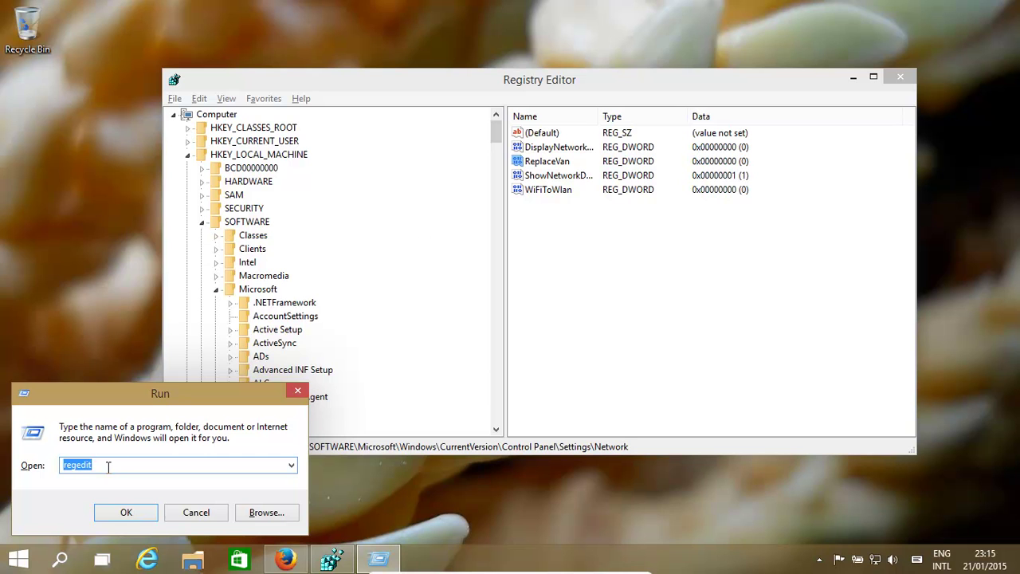
pyautogui.click(125, 515)
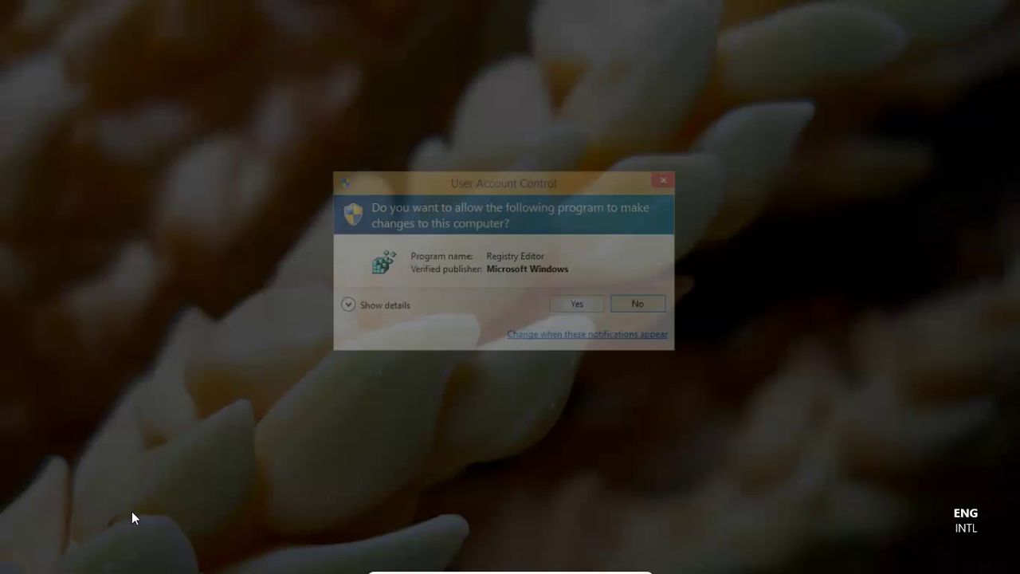
pyautogui.click(581, 303)
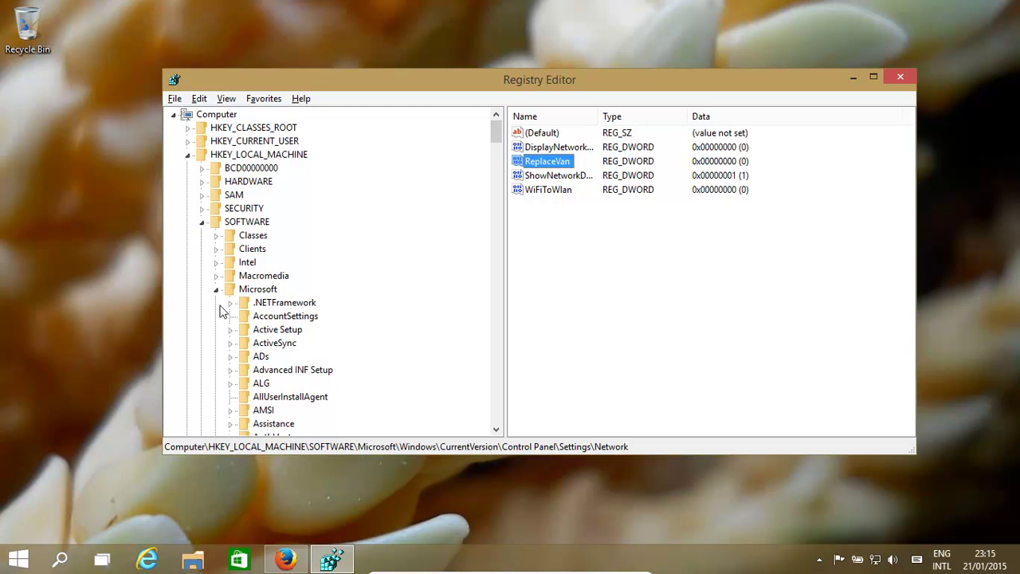
# - Maximize Registry Editor and navigate to the Control Panel\Settings\Network key
pyautogui.click(496, 429)
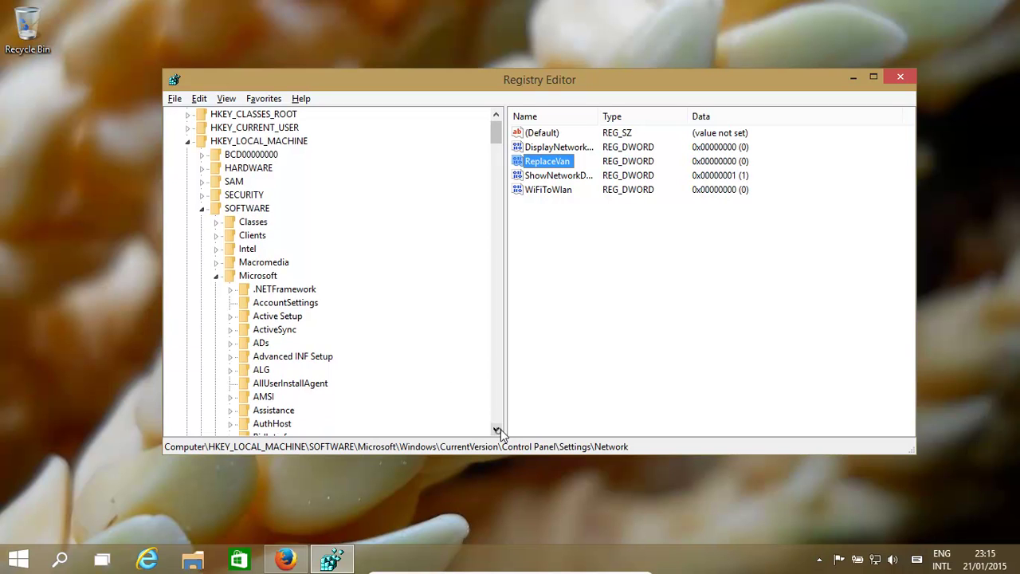
pyautogui.click(496, 429)
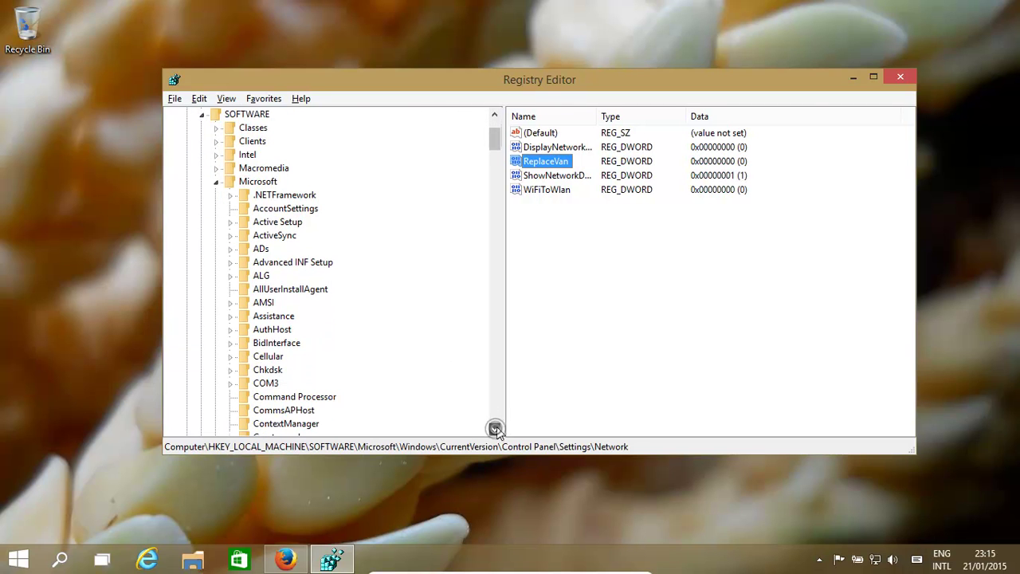
pyautogui.click(874, 78)
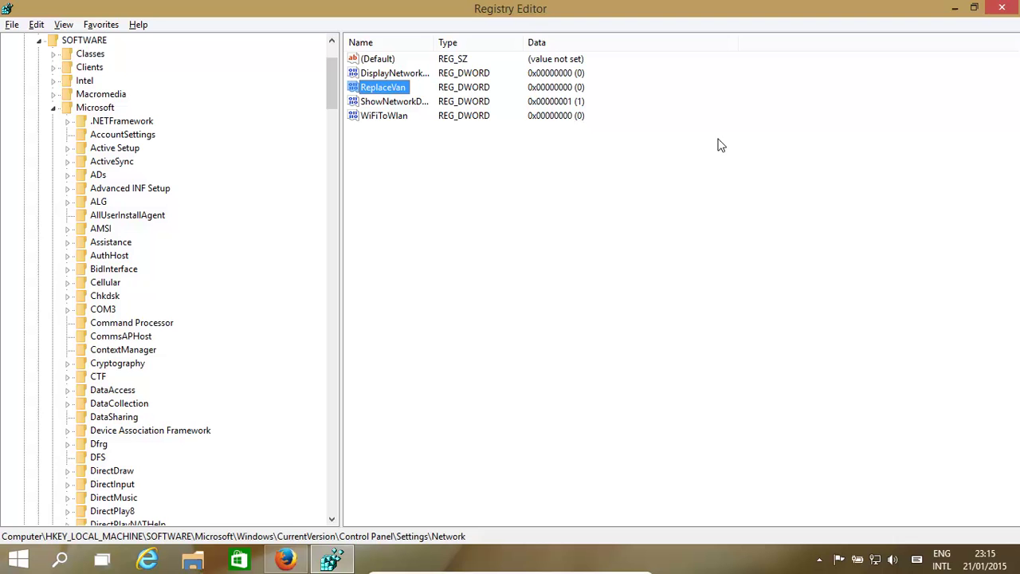
pyautogui.moveTo(334, 87); pyautogui.dragTo(283, 296)
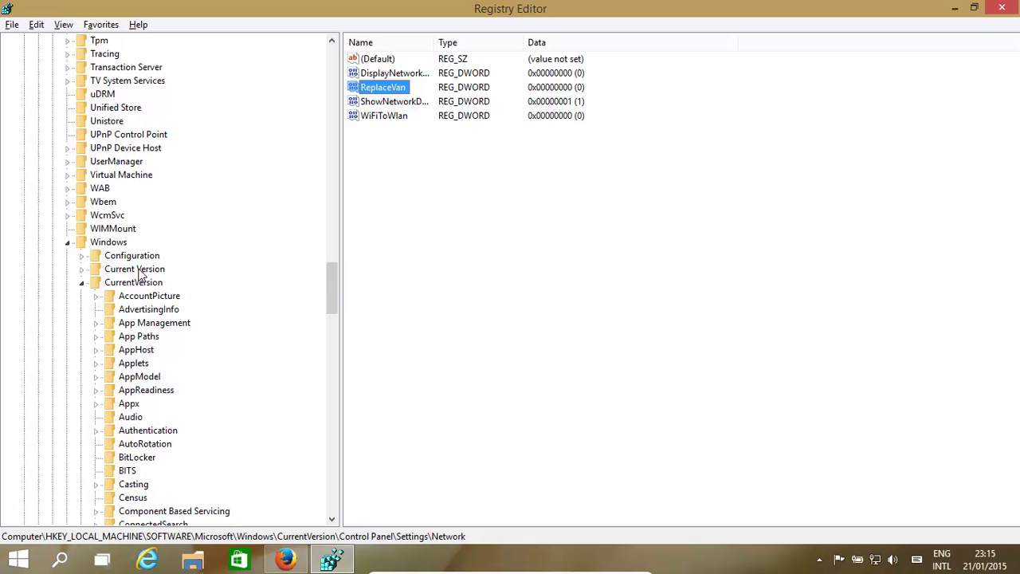
pyautogui.moveTo(331, 280); pyautogui.dragTo(318, 313)
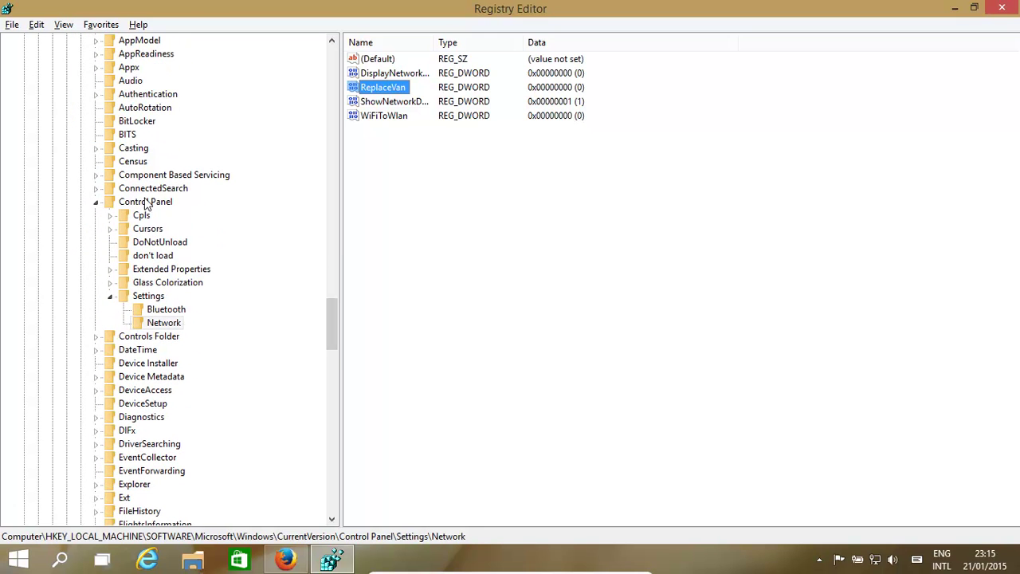
pyautogui.click(162, 326)
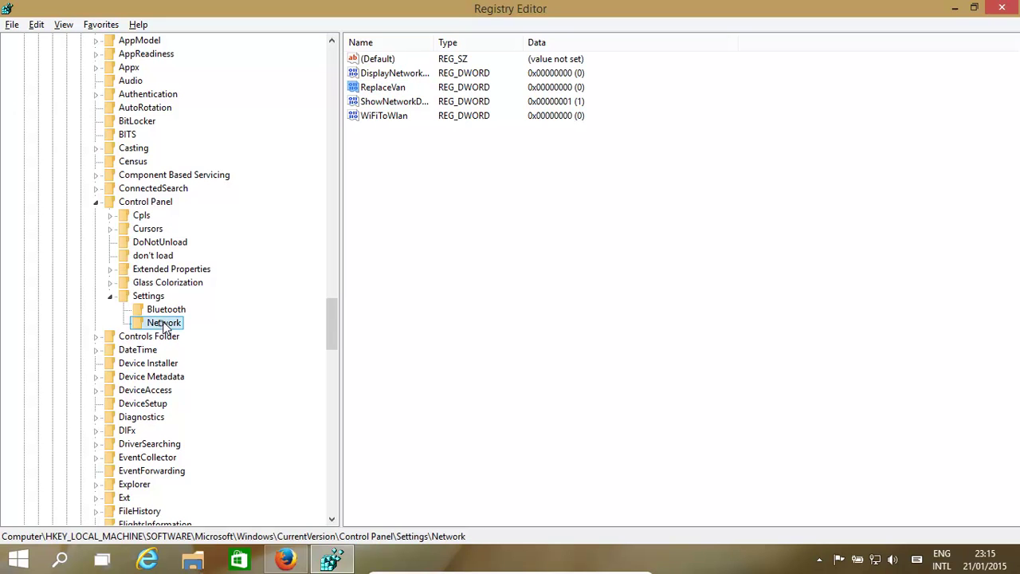
# - Change the ReplaceVan value data to 1
pyautogui.click(381, 90)
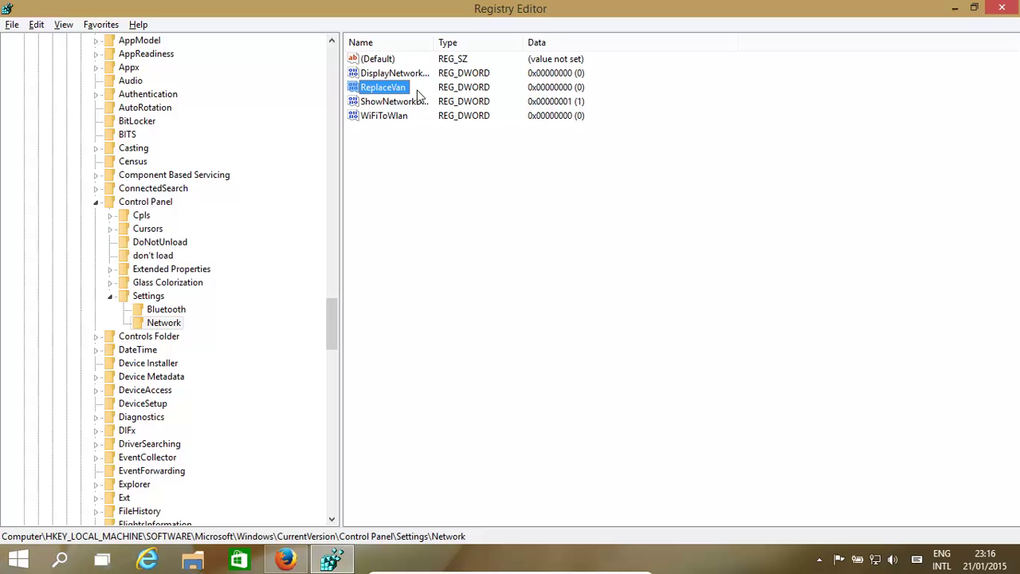
pyautogui.doubleClick(361, 90)
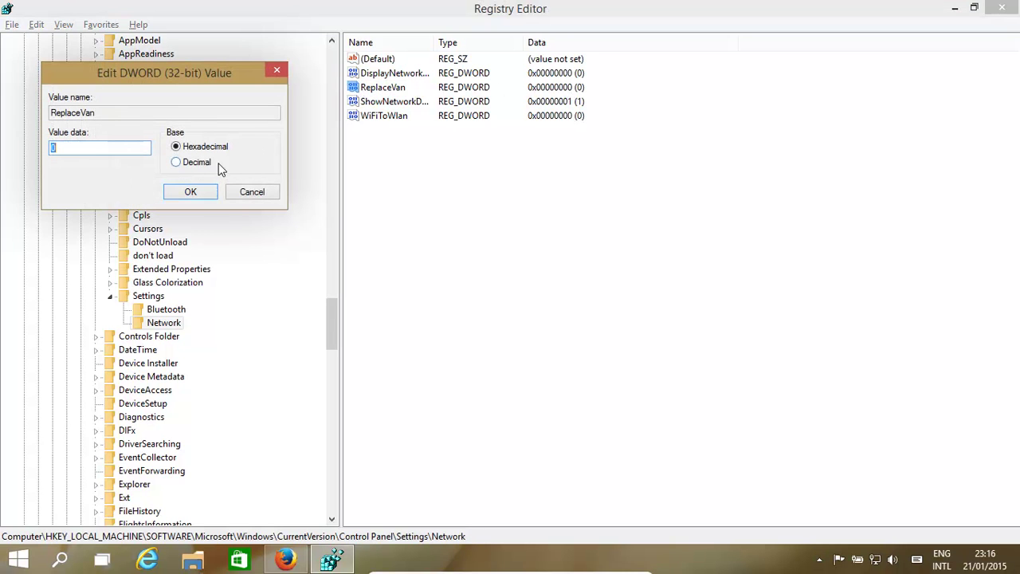
pyautogui.write('1')
pyautogui.click(200, 192)
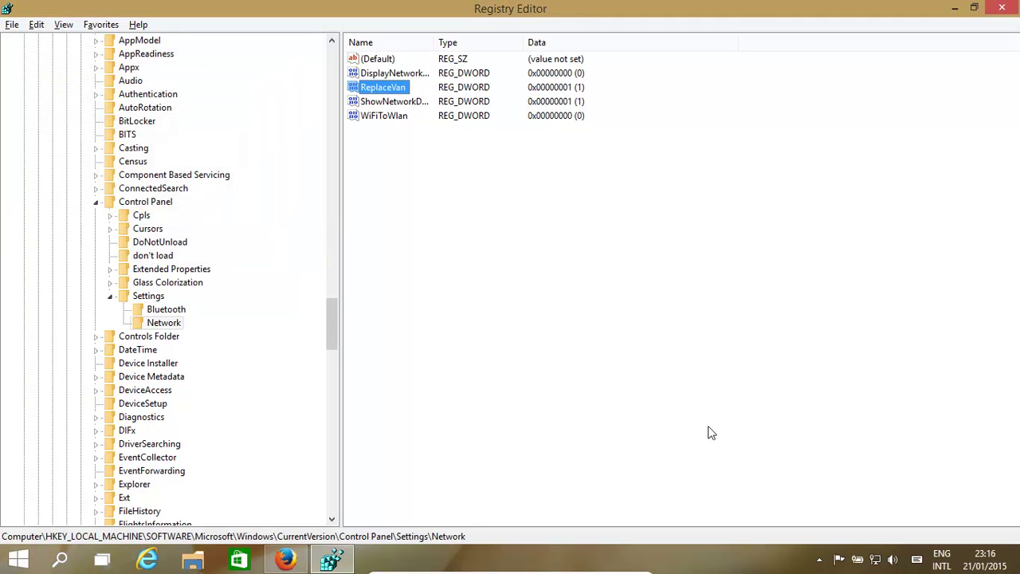
pyautogui.click(876, 559)
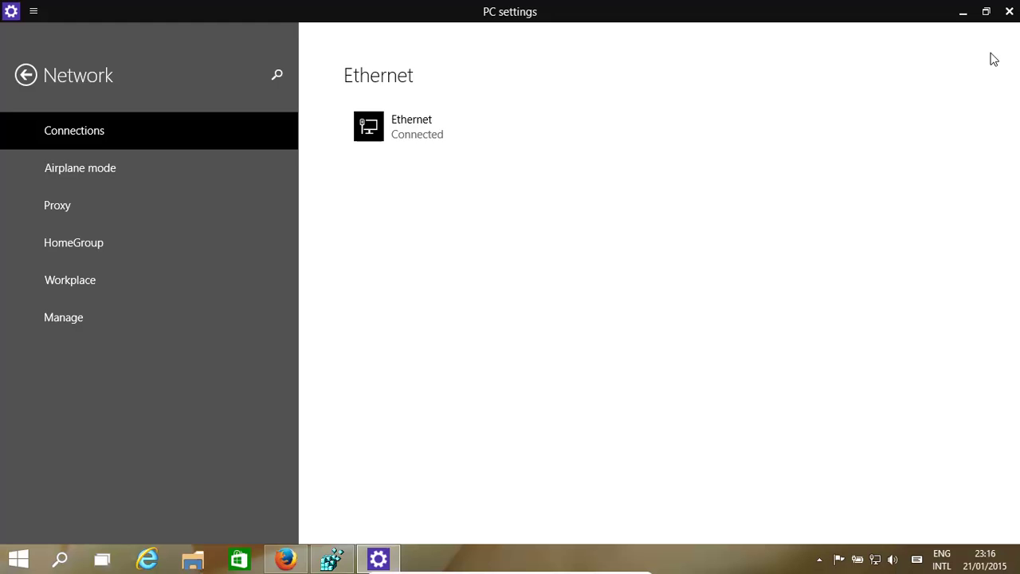
pyautogui.click(1010, 12)
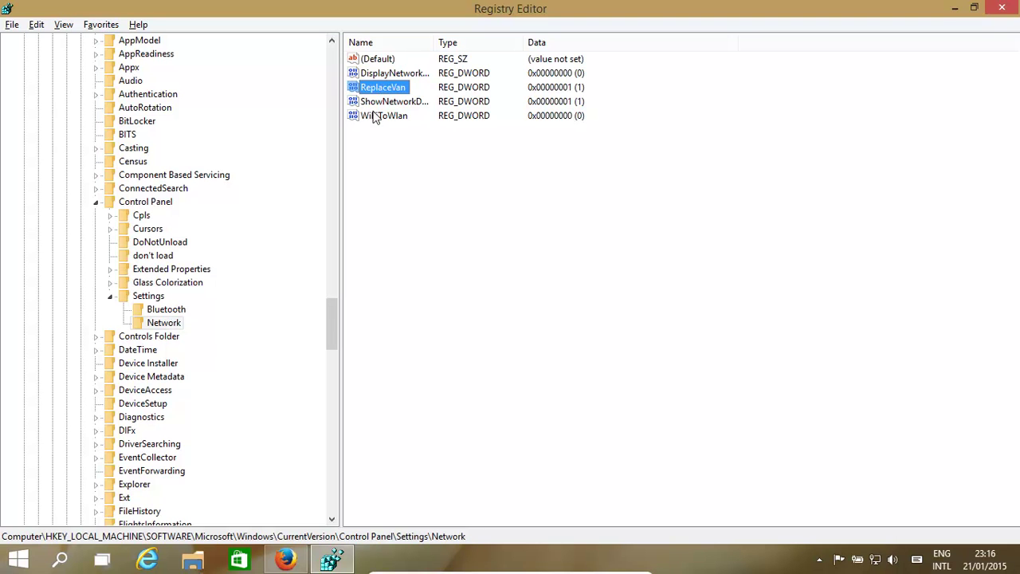
# - Open Permissions for the Network key from its context menu
pyautogui.rightClick(159, 327)
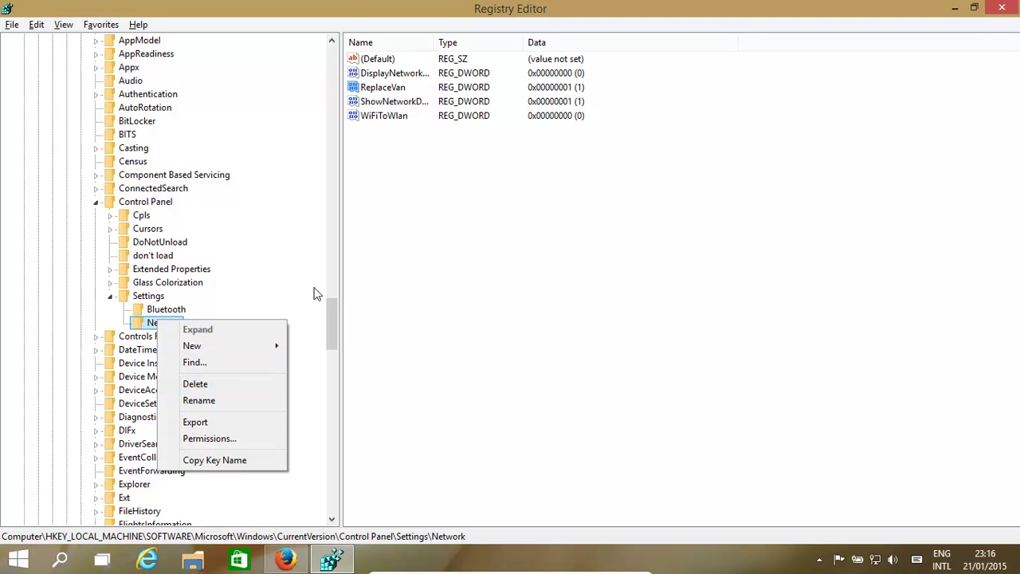
pyautogui.click(205, 438)
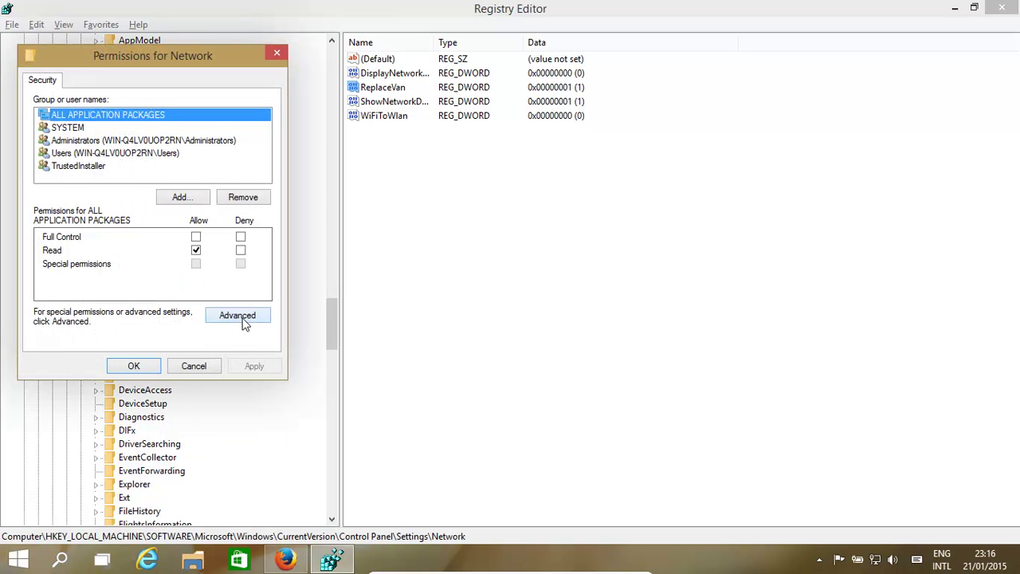
# - In Advanced Security Settings, start changing the Network key's owner to open Select User or Group
pyautogui.click(238, 315)
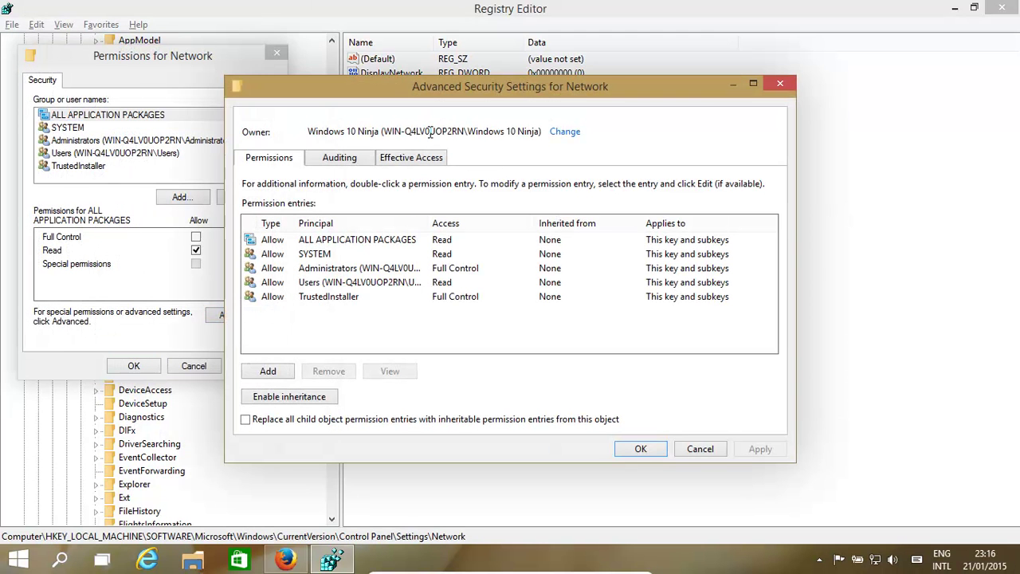
pyautogui.moveTo(308, 131); pyautogui.dragTo(382, 131)
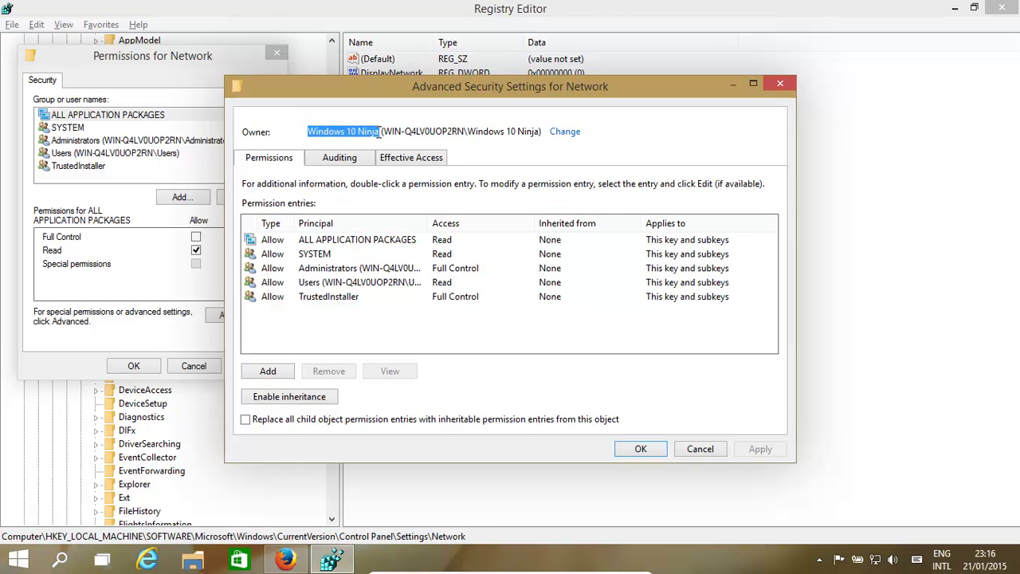
pyautogui.click(561, 133)
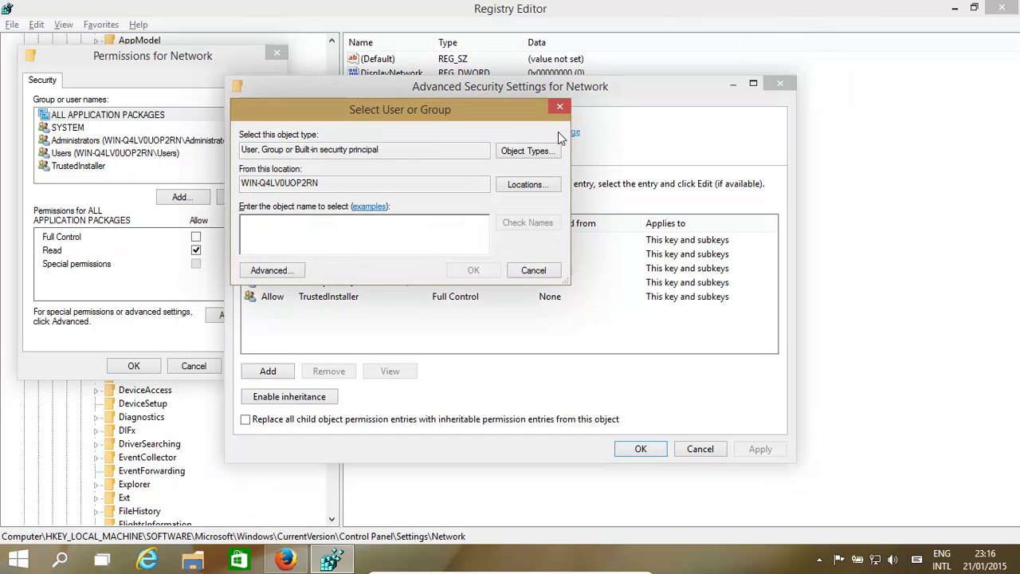
# - Enter the local user account name, fix its typo via Check Names, and confirm it as owner
pyautogui.click(266, 231)
pyautogui.write('Window 10 Ninja')
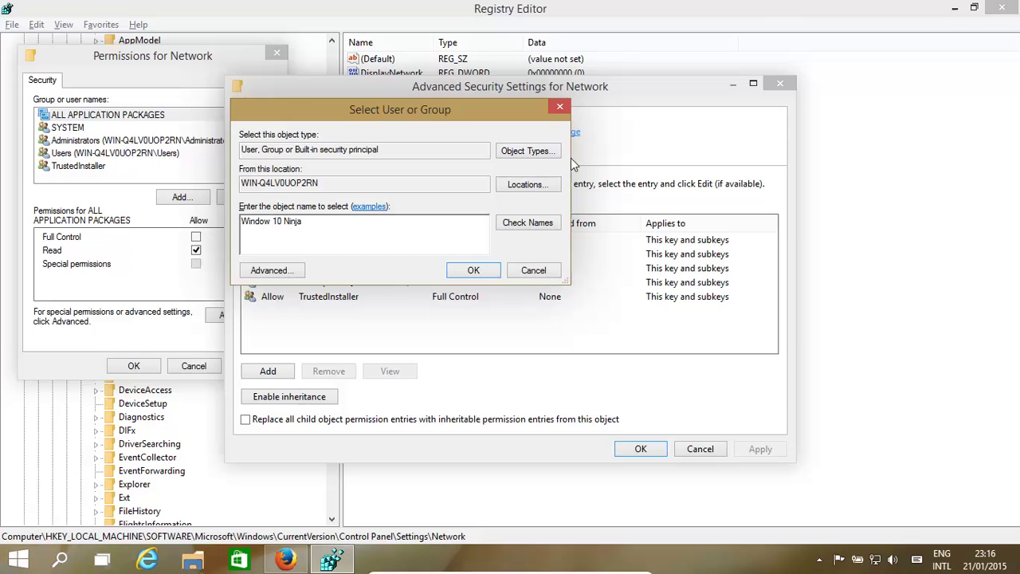
pyautogui.click(529, 223)
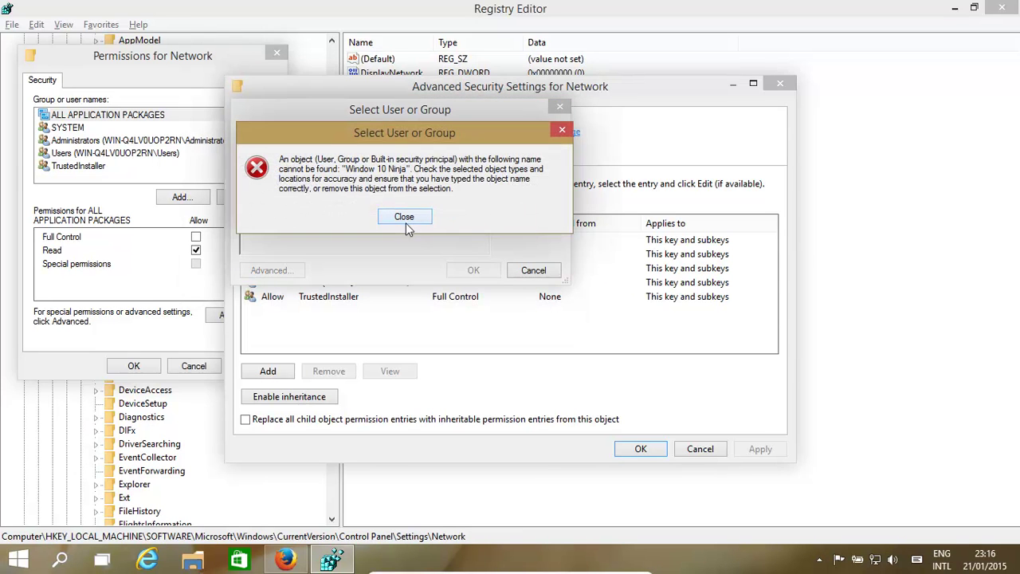
pyautogui.click(404, 217)
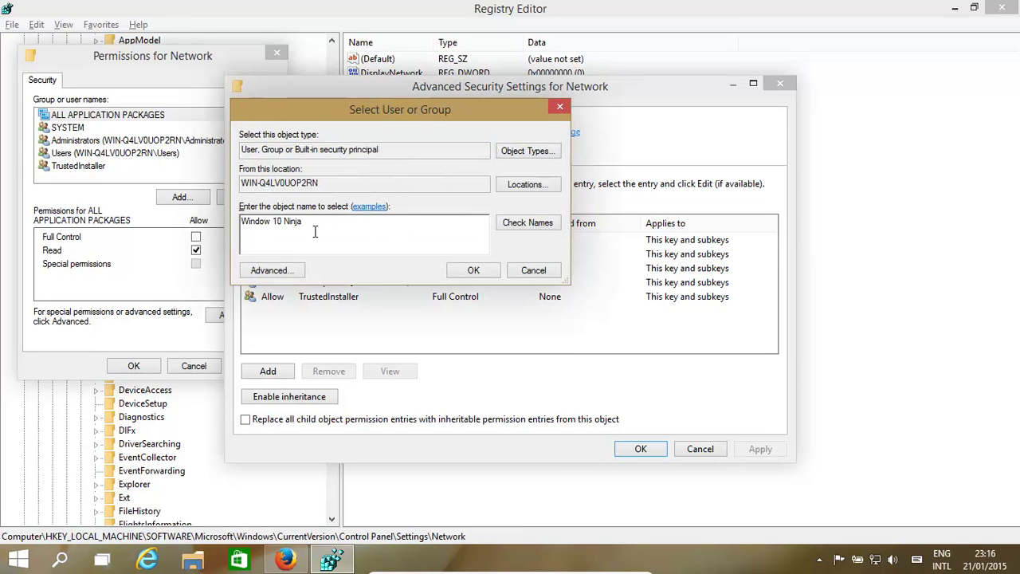
pyautogui.click(271, 224)
pyautogui.write('s')
pyautogui.click(529, 224)
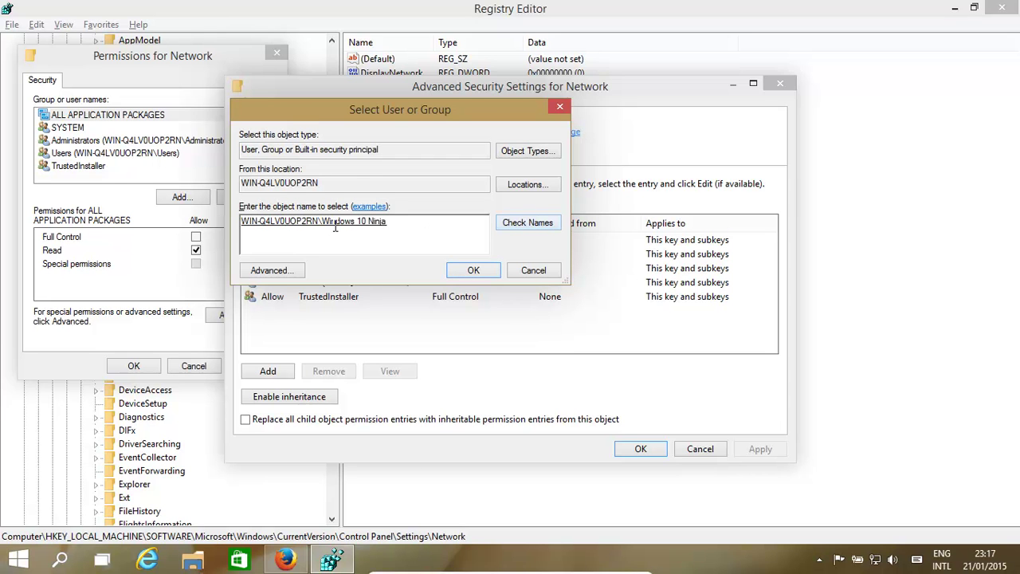
pyautogui.click(470, 270)
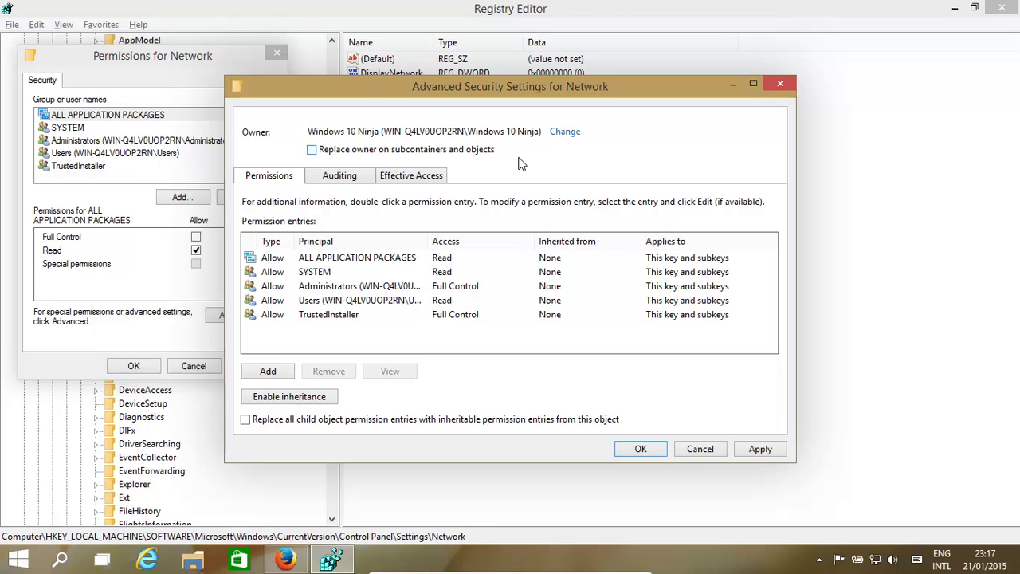
# - Apply the ownership change and allow Administrators Full Control on the Network key
pyautogui.click(641, 449)
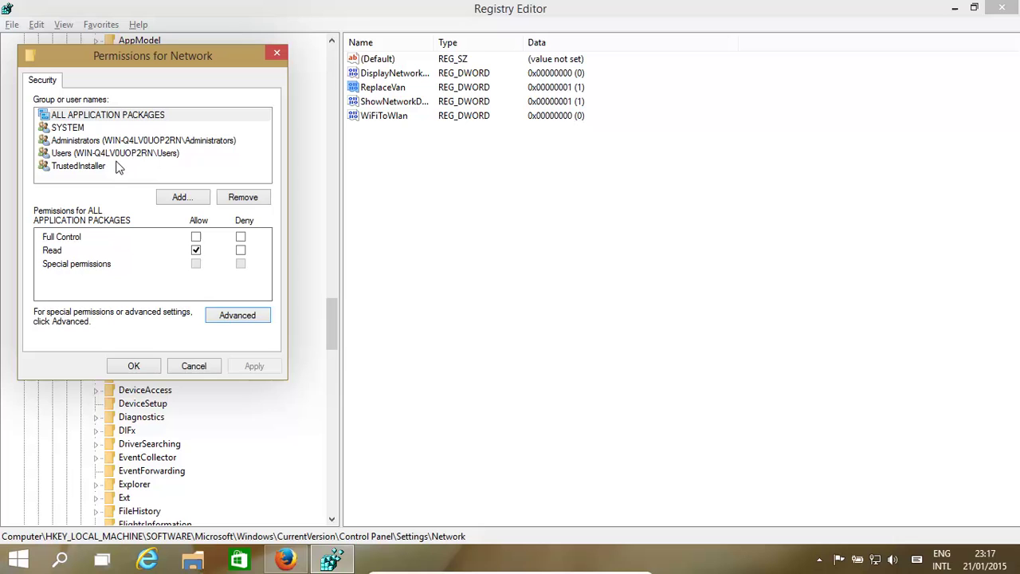
pyautogui.click(95, 143)
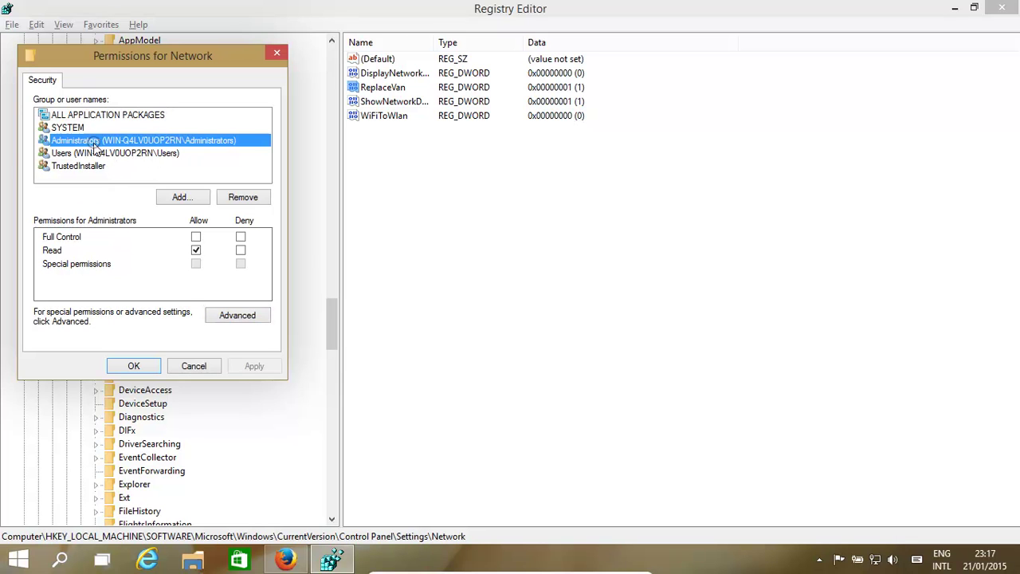
pyautogui.click(197, 238)
pyautogui.click(196, 238)
pyautogui.click(196, 237)
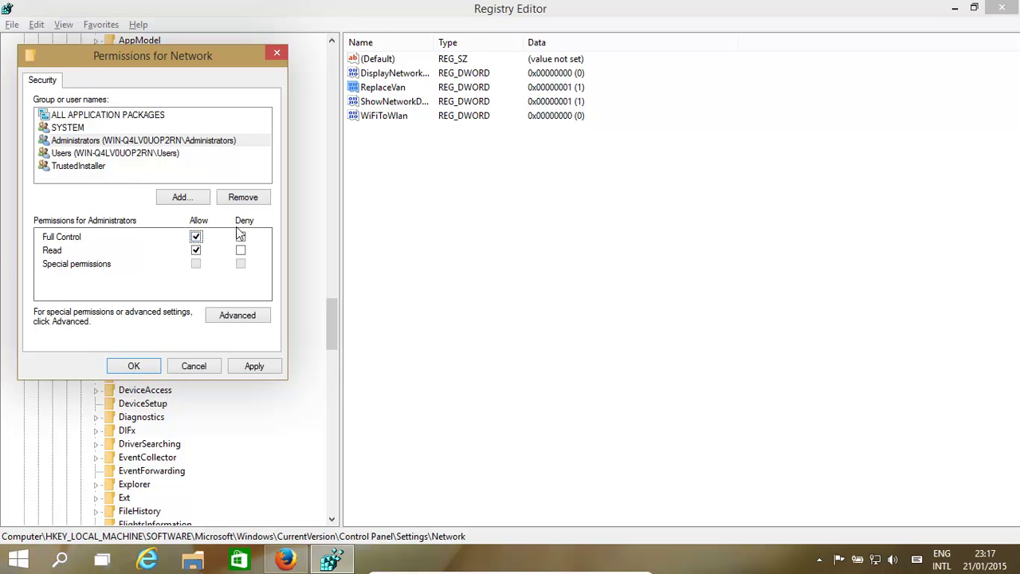
pyautogui.click(137, 366)
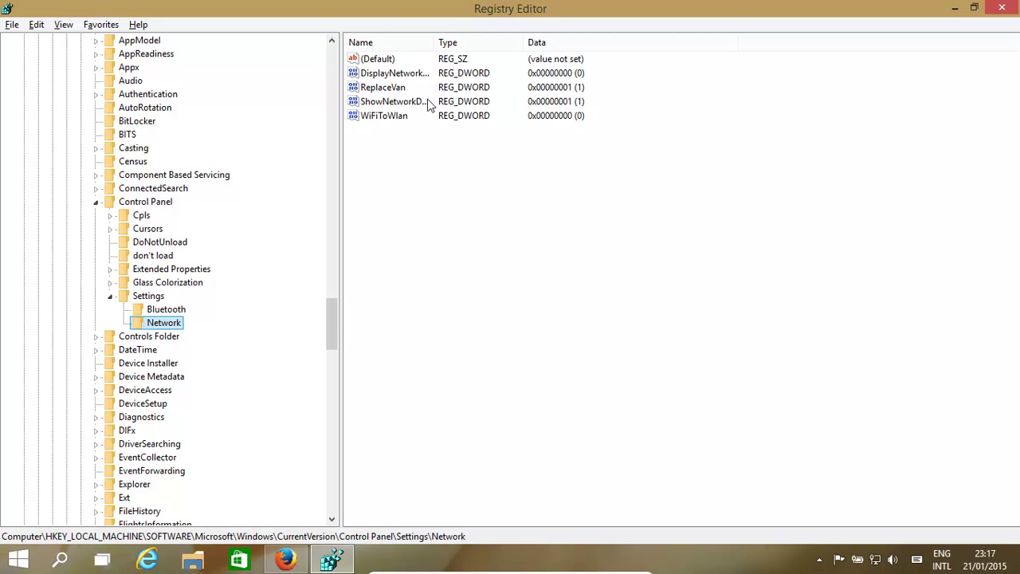
pyautogui.click(354, 90)
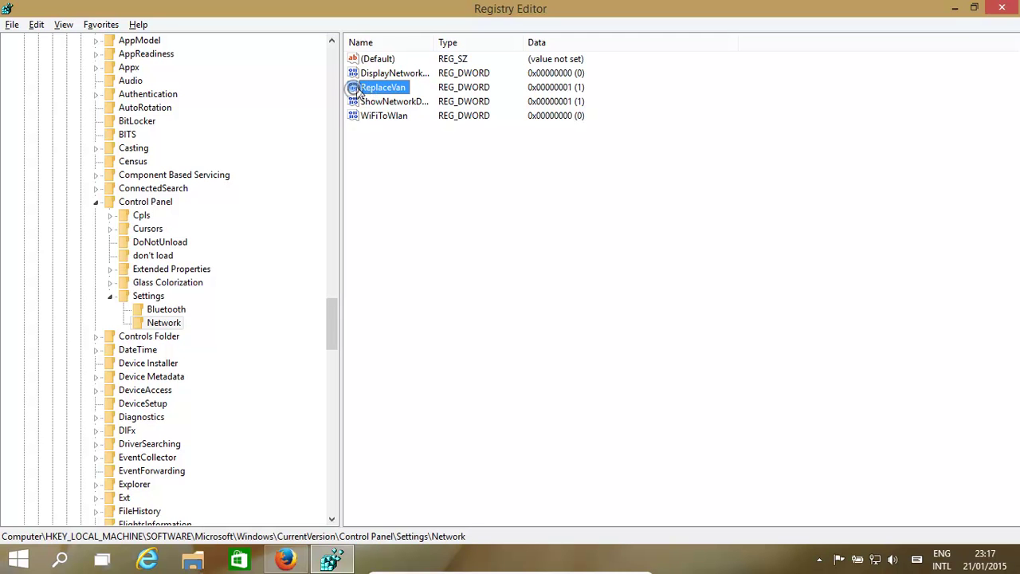
pyautogui.doubleClick(359, 90)
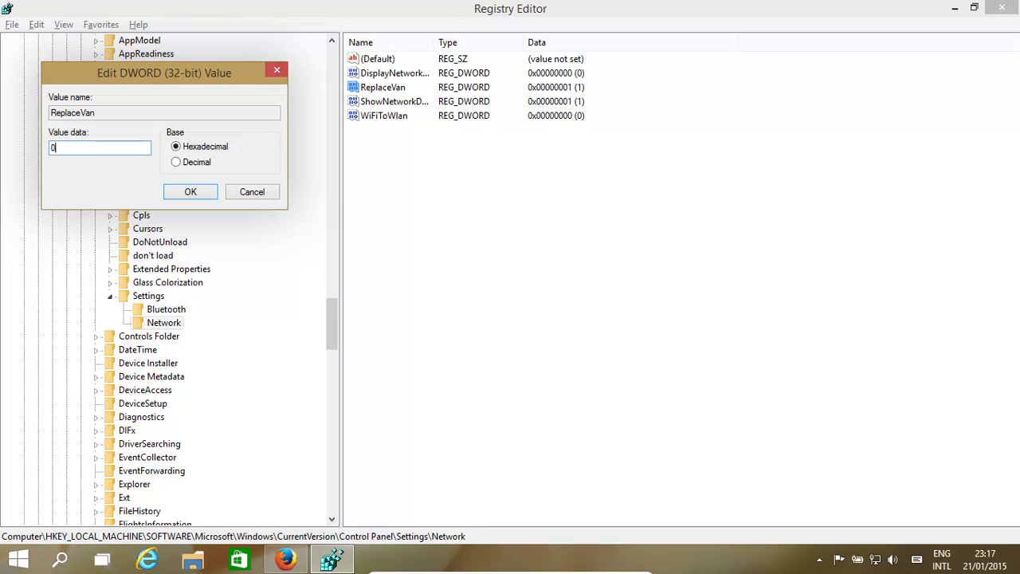
pyautogui.click(191, 192)
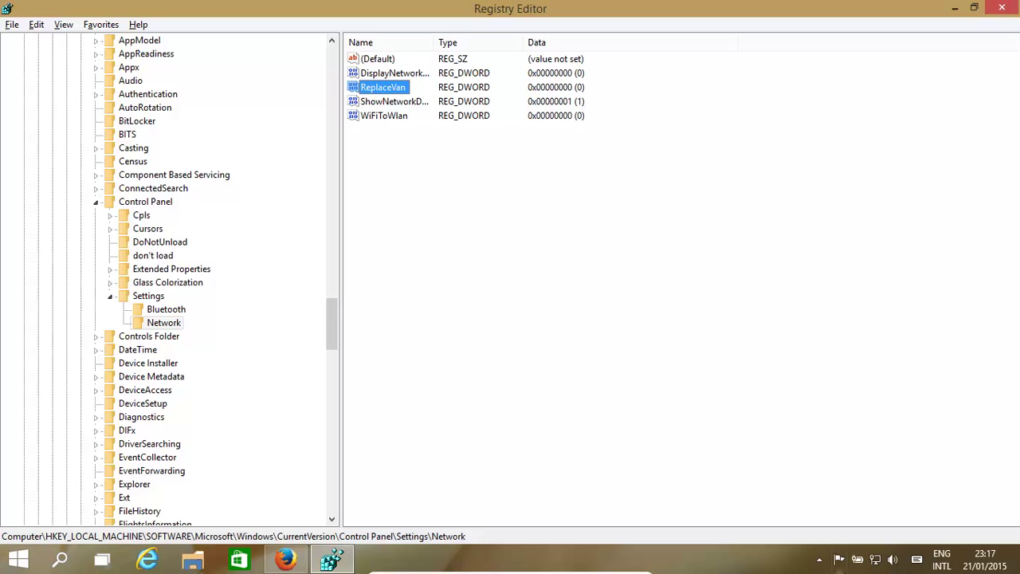
pyautogui.click(876, 560)
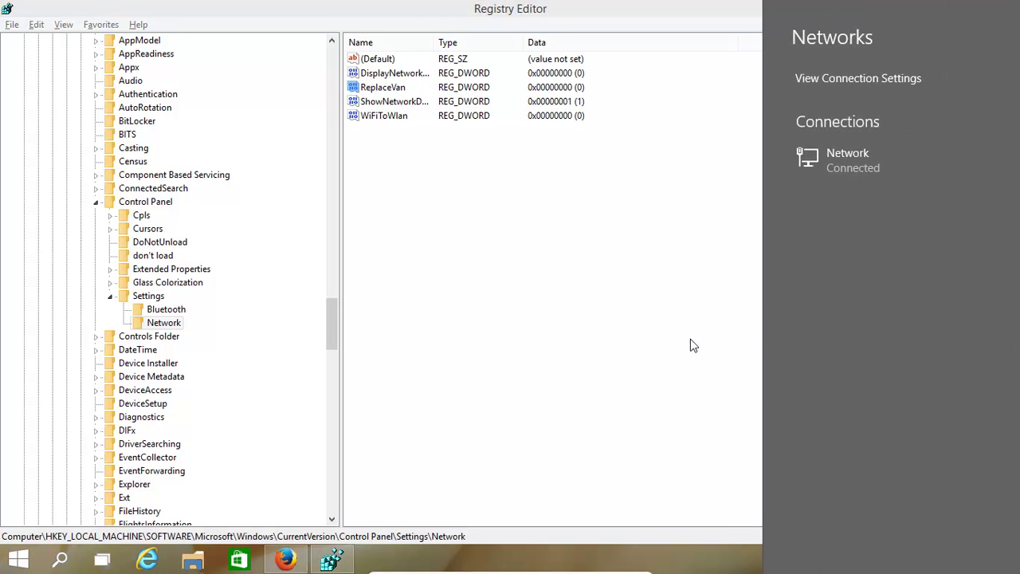
pyautogui.doubleClick(365, 87)
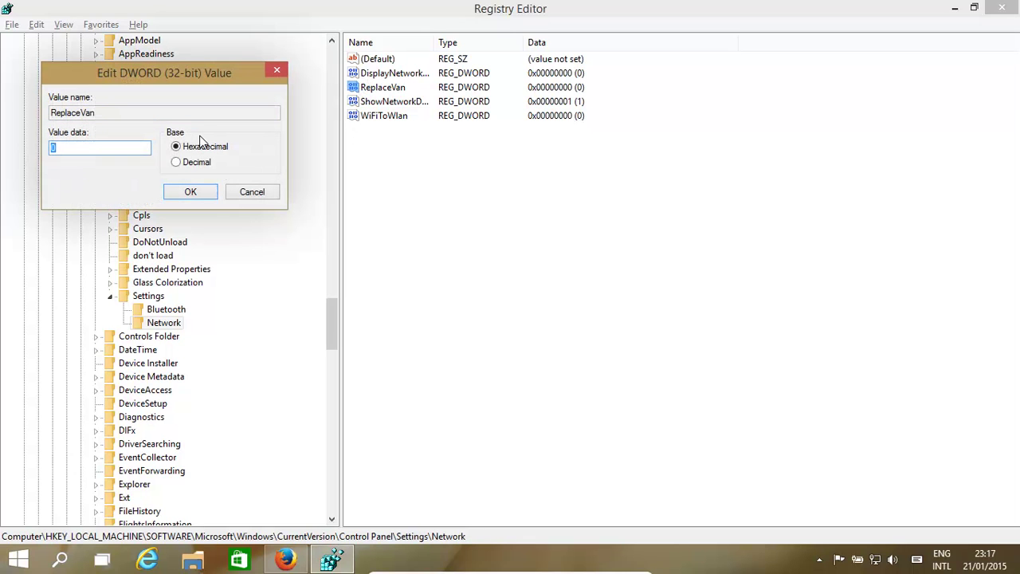
pyautogui.write('1')
pyautogui.click(191, 192)
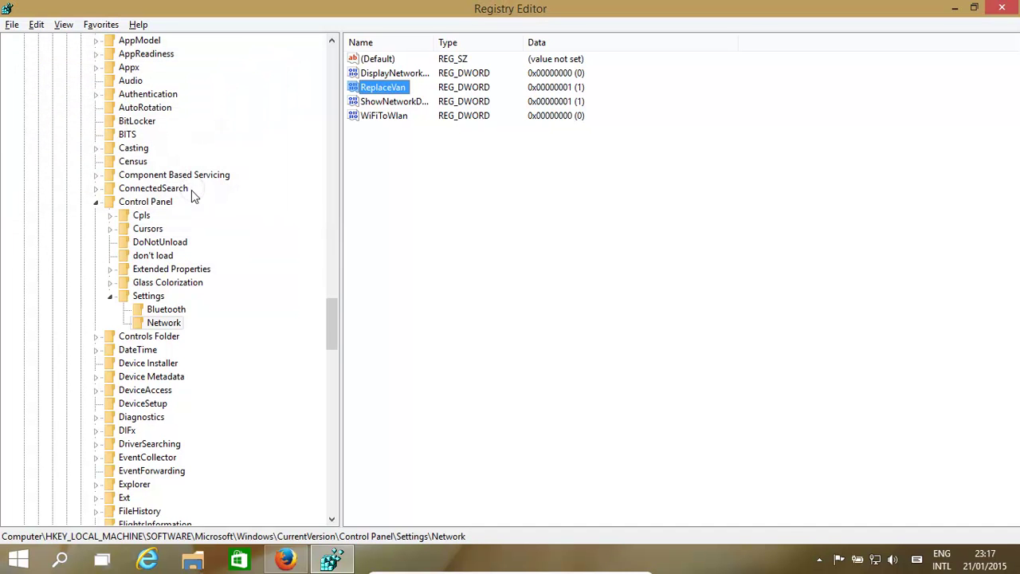
pyautogui.click(877, 561)
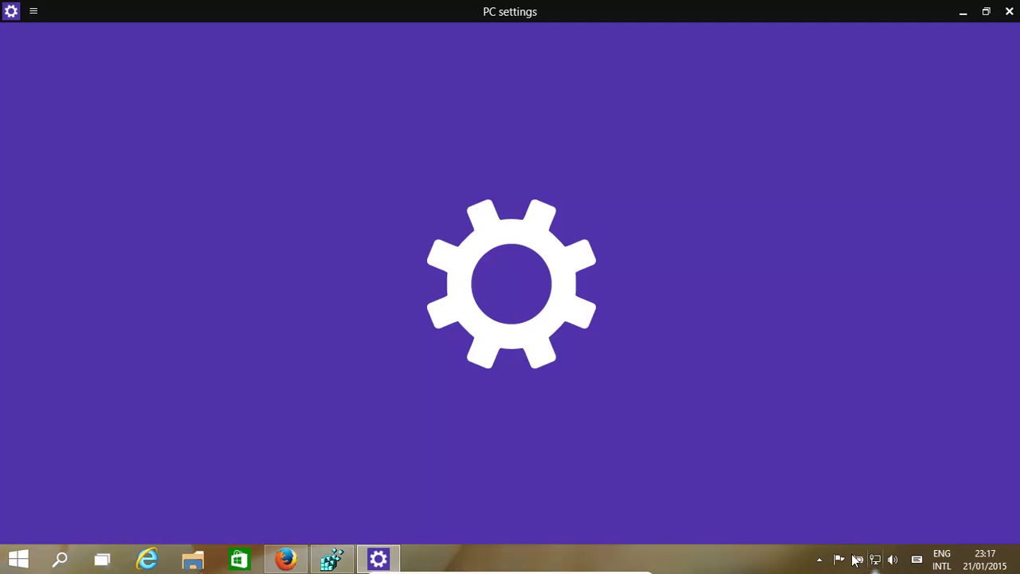
pyautogui.click(1010, 12)
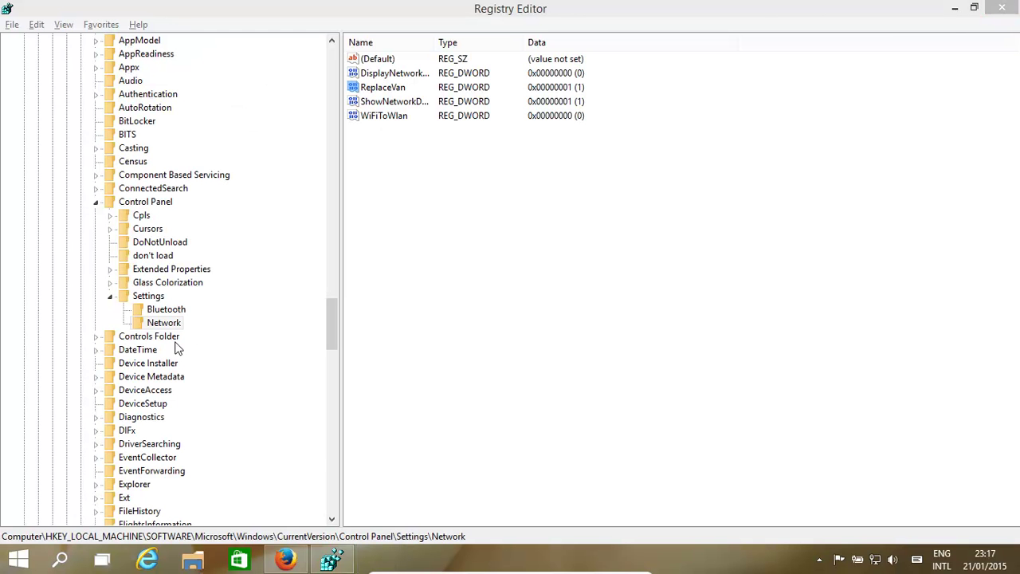
# - Reopen the Network key's permissions and untick Full Control for Administrators
pyautogui.rightClick(161, 325)
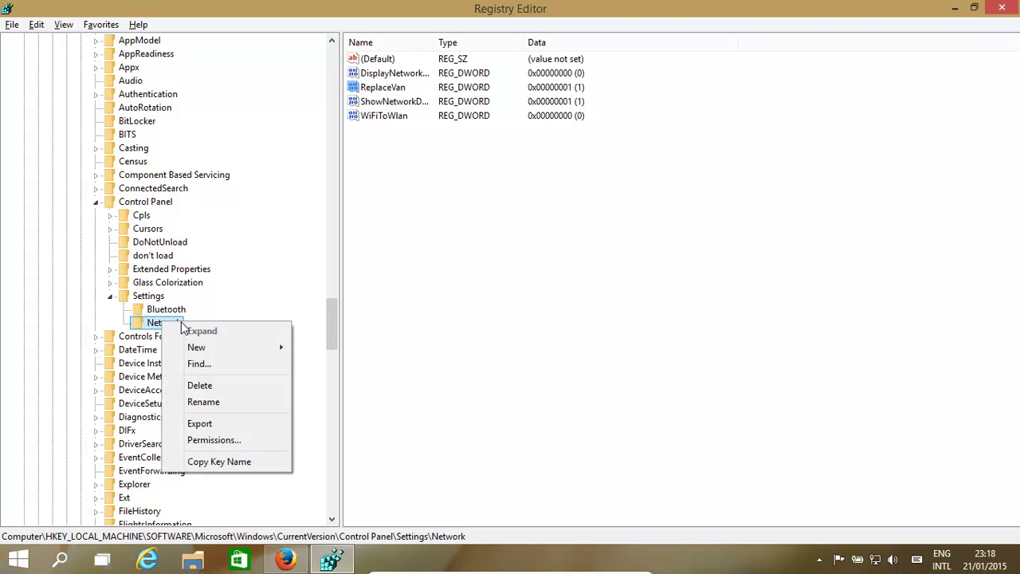
pyautogui.click(215, 440)
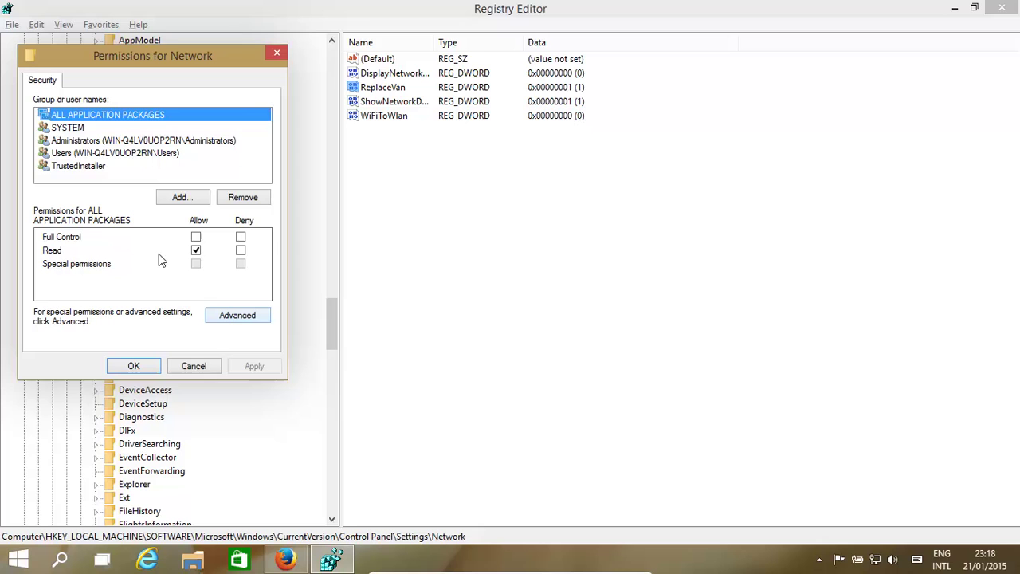
pyautogui.click(78, 141)
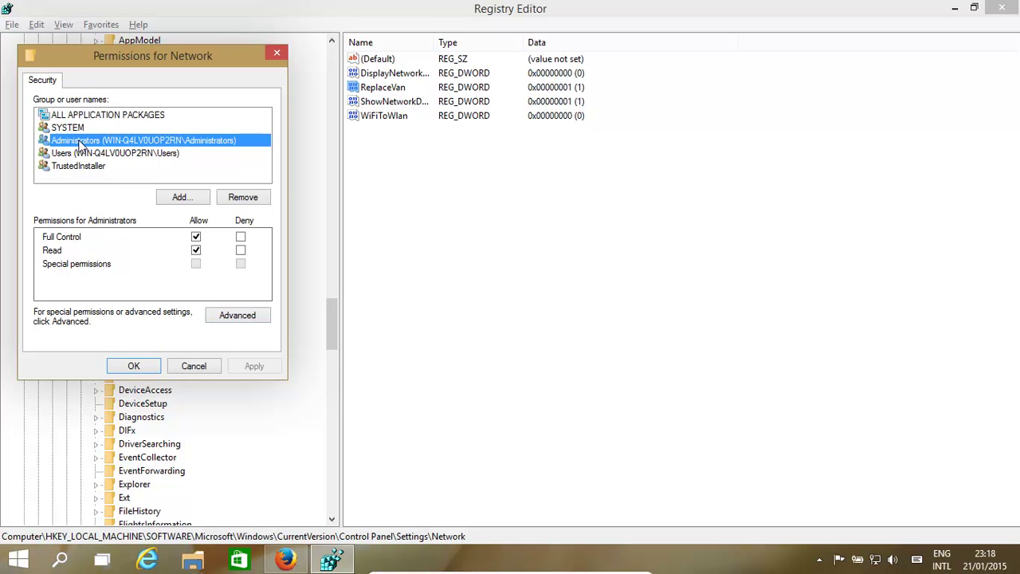
pyautogui.click(196, 238)
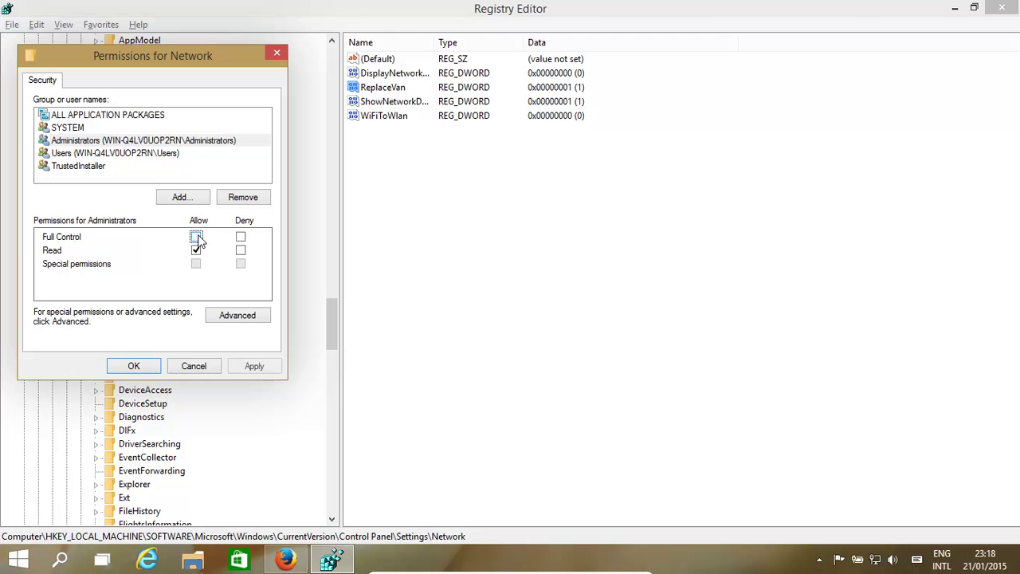
# - Set the Network key's owner back to NT SERVICE\TrustedInstaller and apply it
pyautogui.click(230, 316)
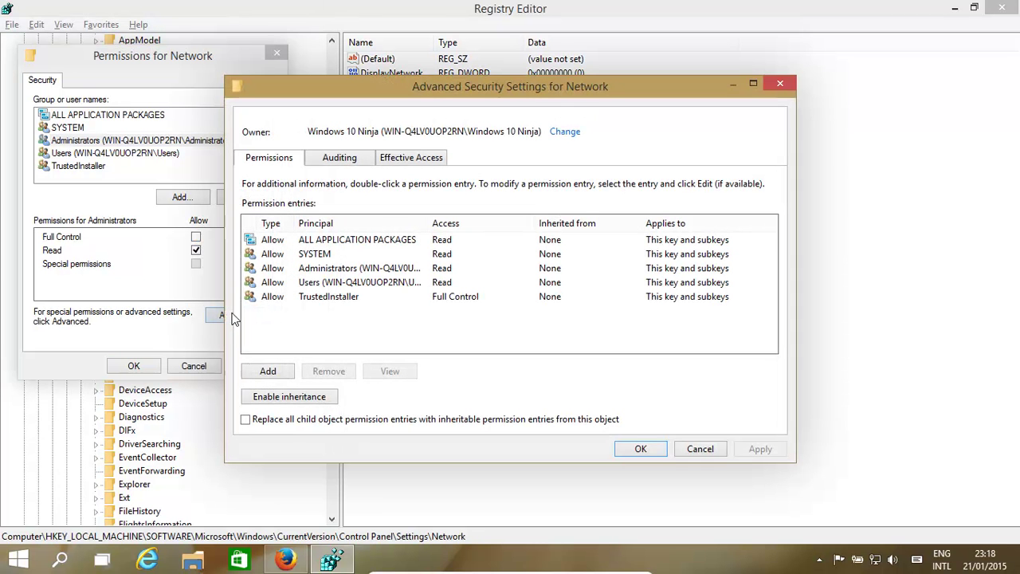
pyautogui.click(565, 132)
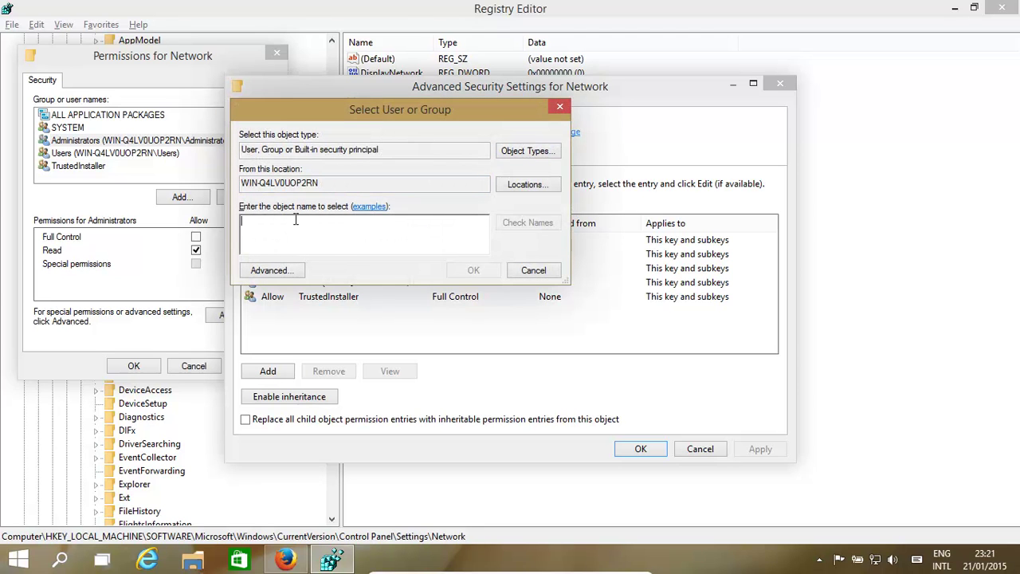
pyautogui.write('NT SERVICE\\TrustedInstaller')
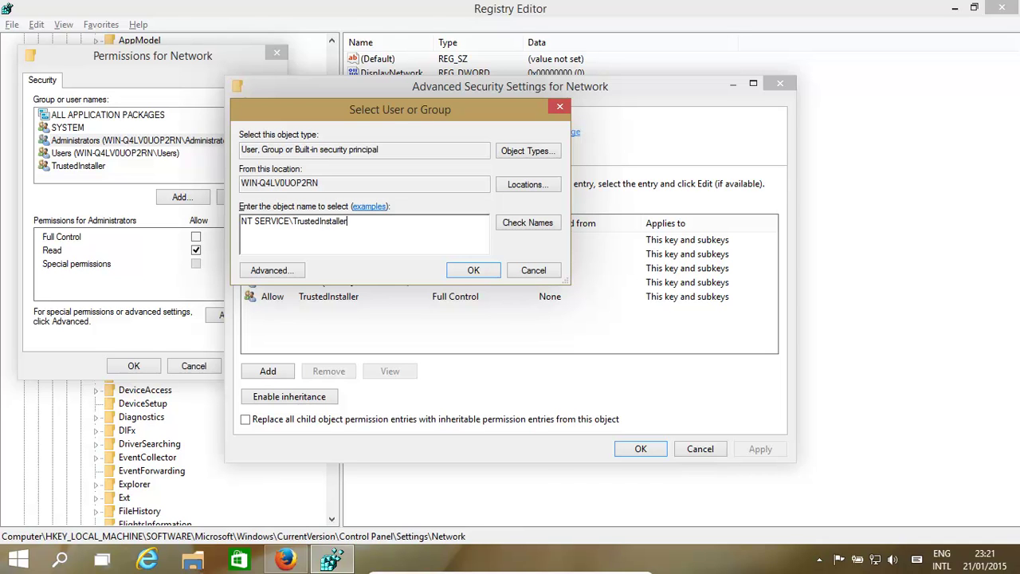
pyautogui.click(476, 271)
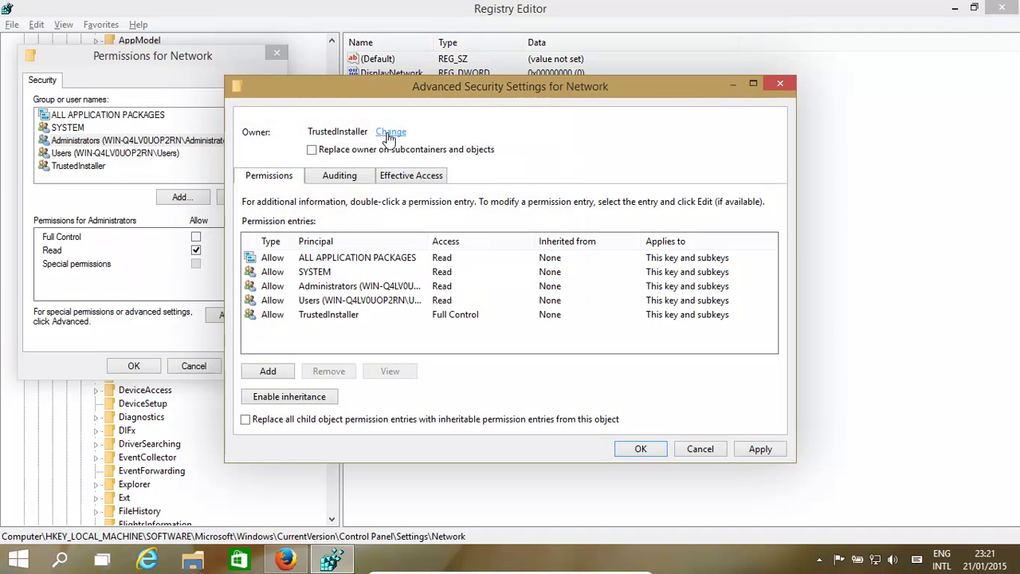
pyautogui.click(634, 449)
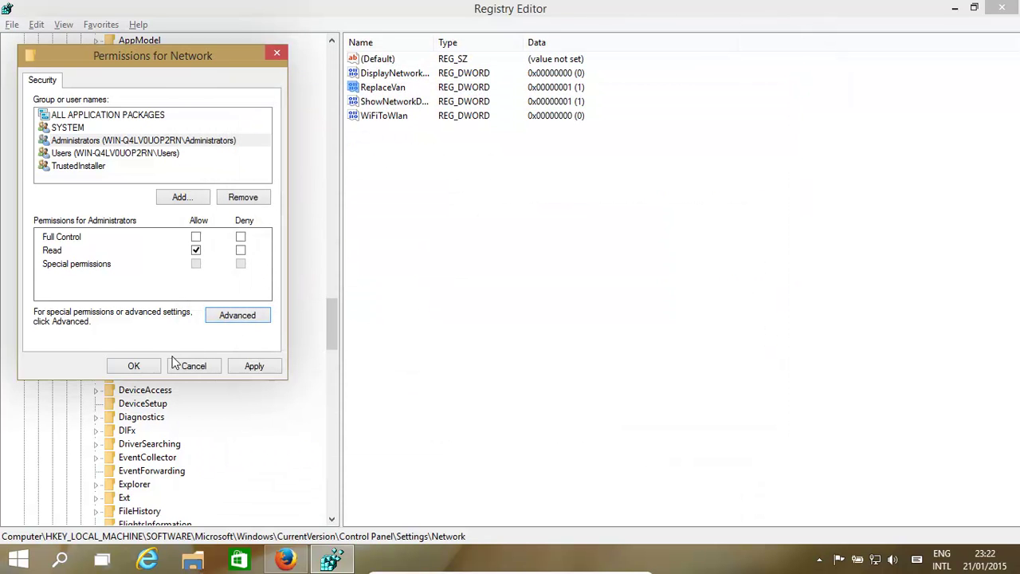
# - Apply the Network permissions, then confirm Ethernet shows Connected in PC settings and close it
pyautogui.click(134, 367)
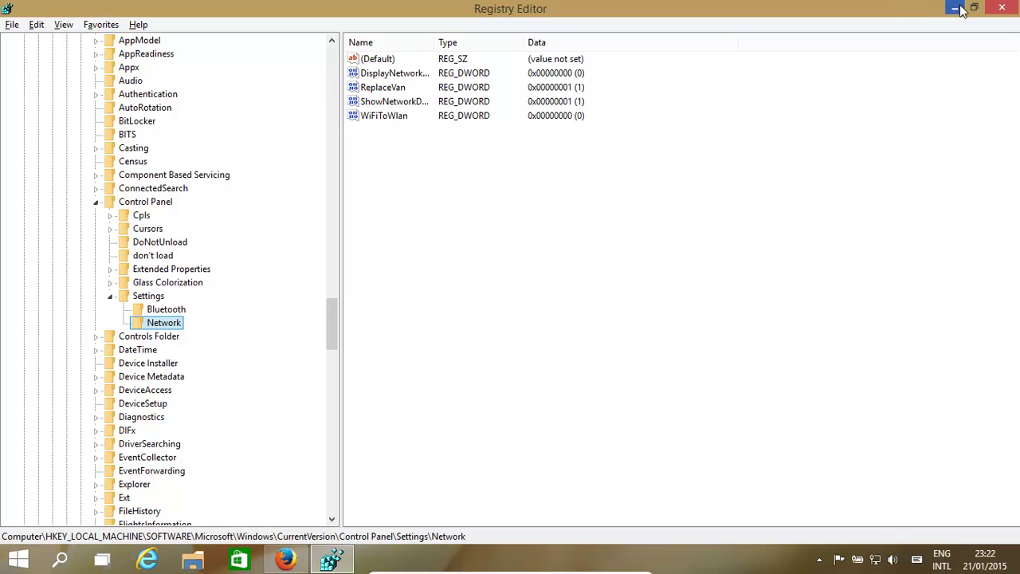
pyautogui.click(876, 558)
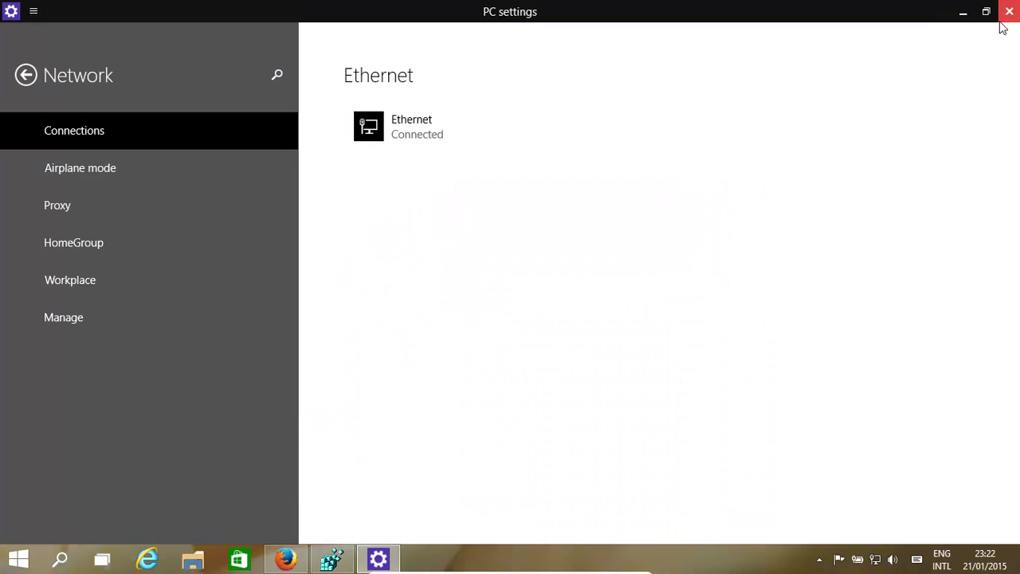
pyautogui.click(1009, 13)
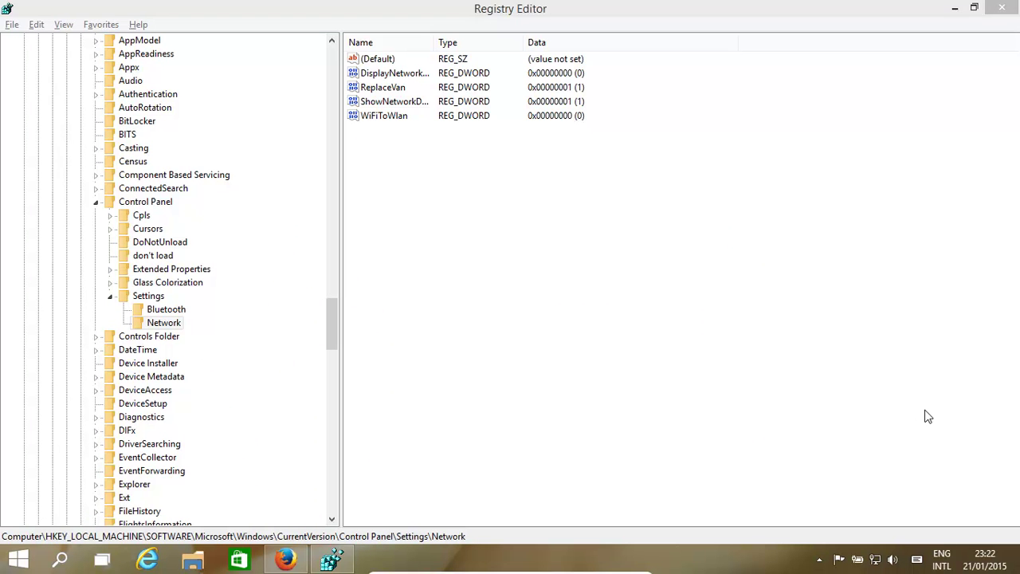